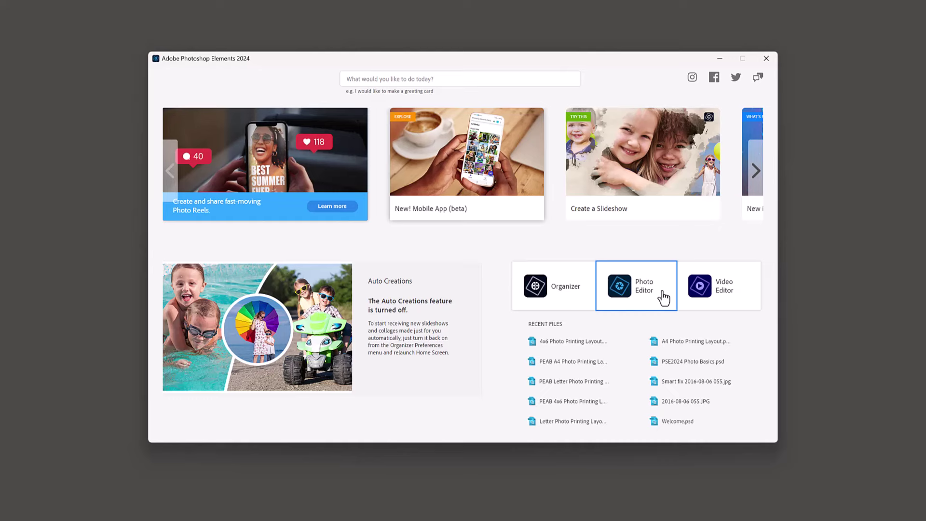
Enter the Photo Editor and go to File > New in the menu
click(662, 292)
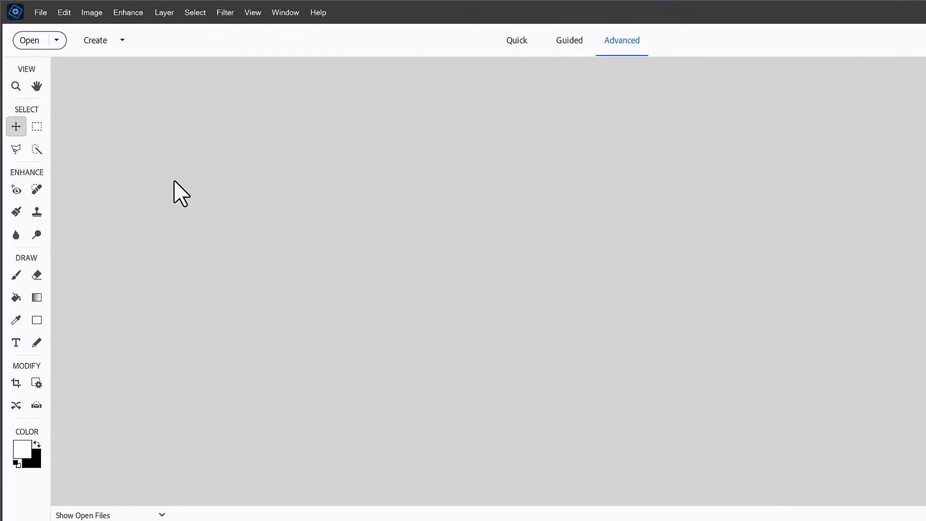
click(48, 15)
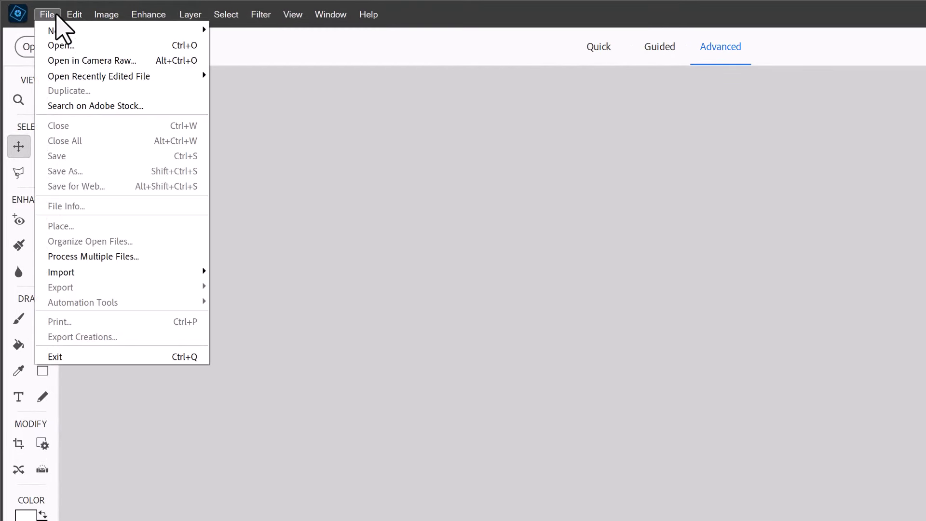
mouse_move(61, 30)
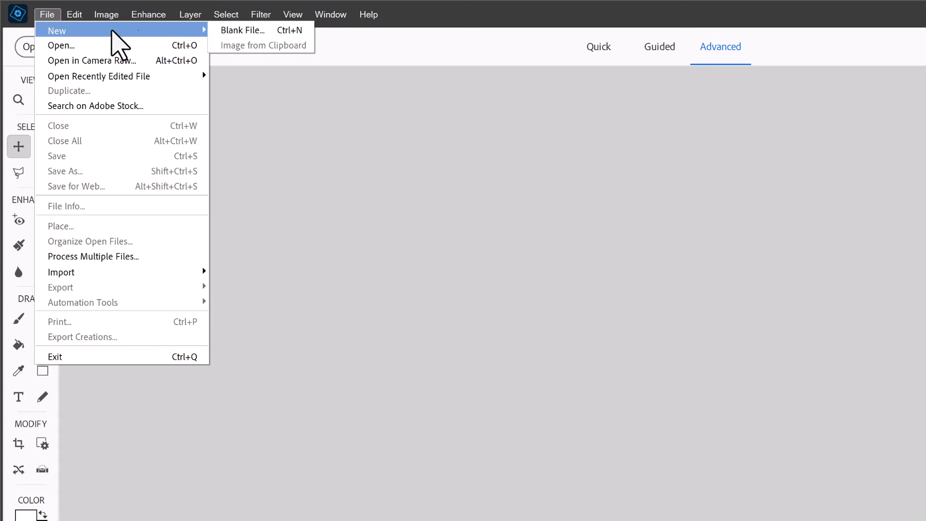
Create a new blank file using the International Paper A4 document preset
click(240, 30)
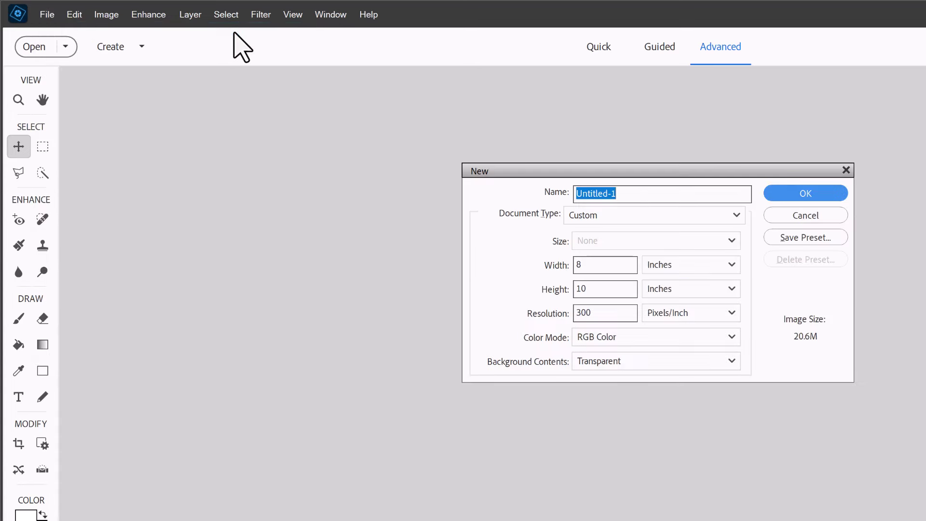
click(570, 219)
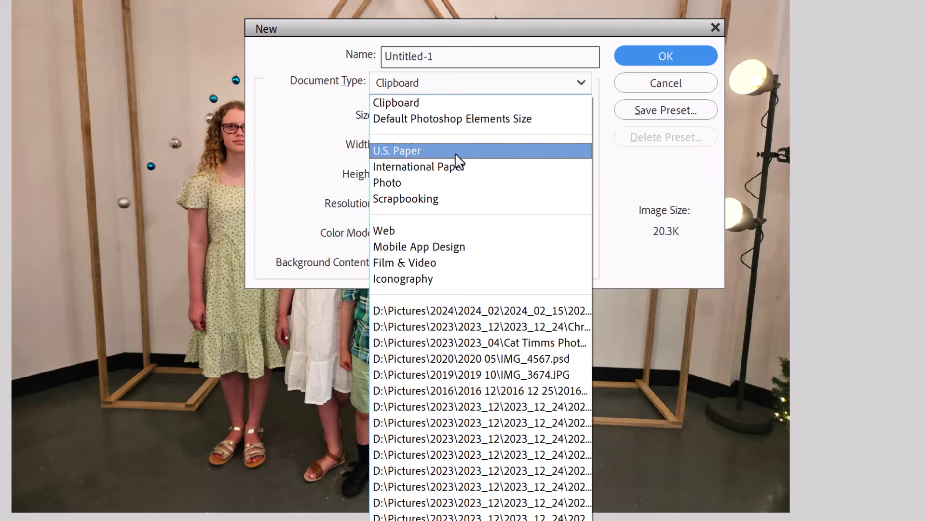
click(451, 150)
click(444, 114)
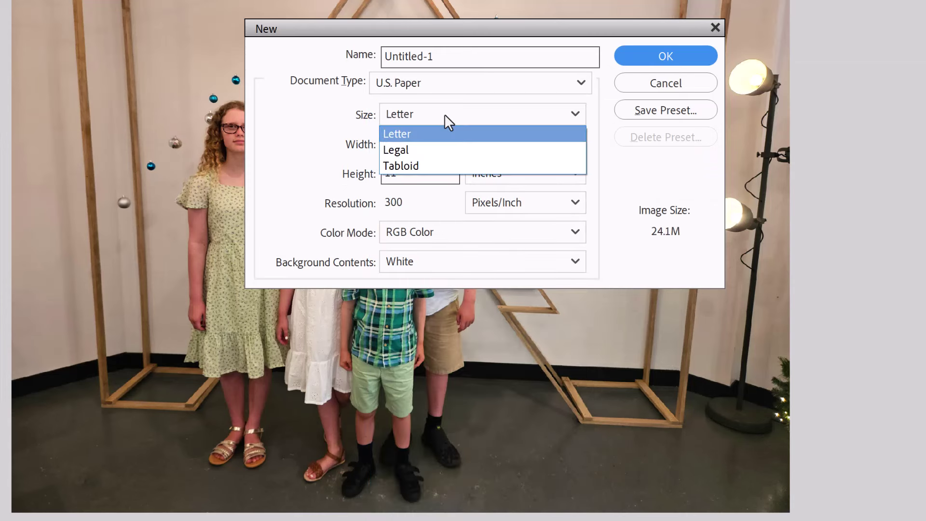
click(444, 114)
click(438, 87)
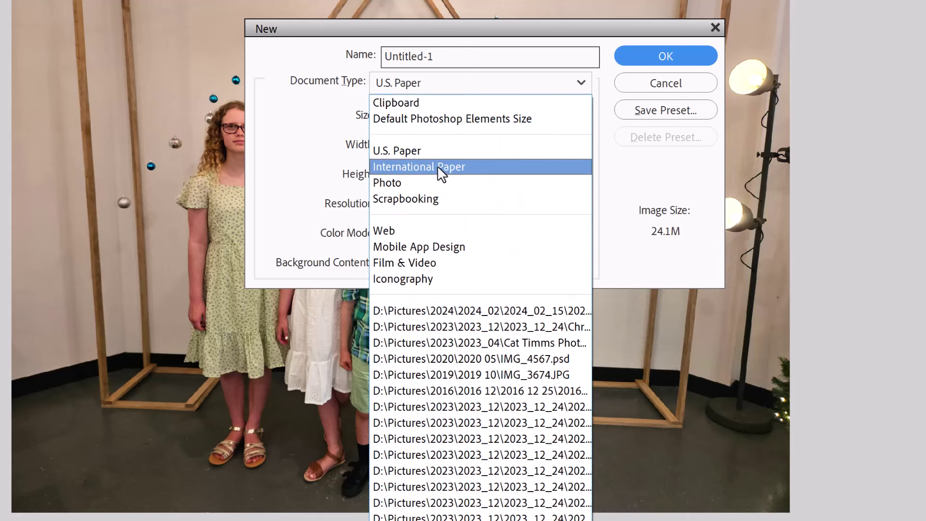
click(440, 169)
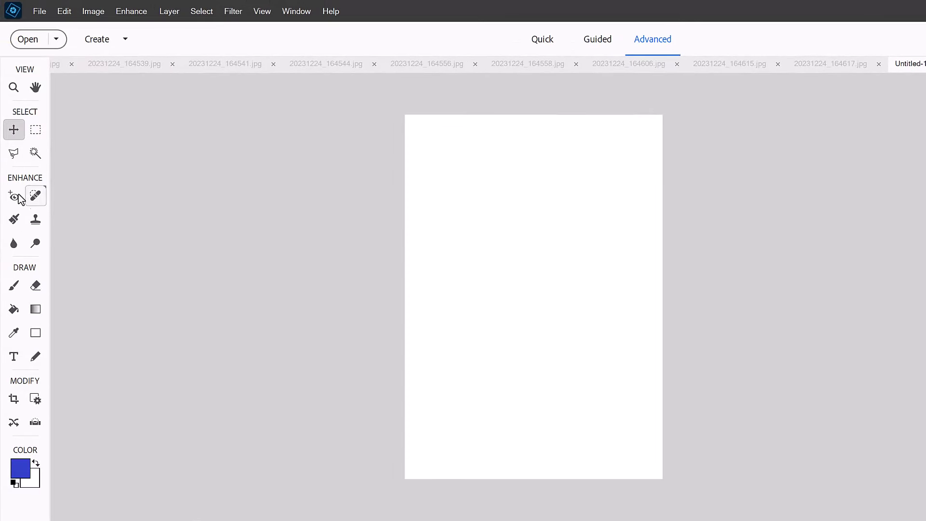
Rotate the page 90° left into landscape orientation
click(93, 11)
mouse_move(101, 26)
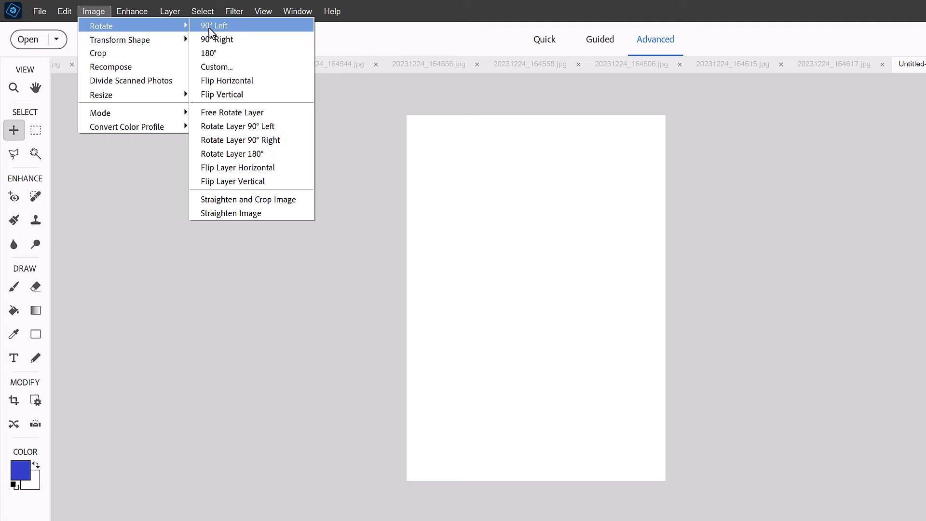
click(211, 26)
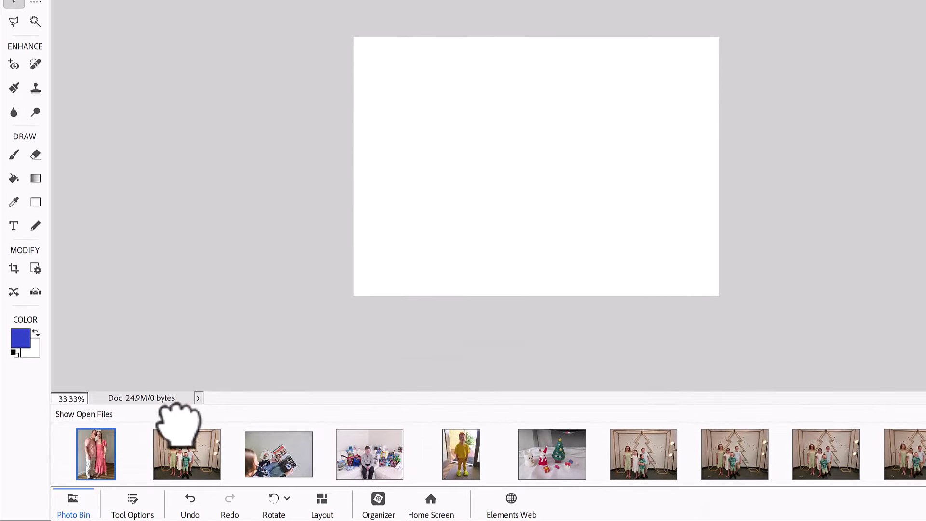
Place the couple photo, spread the other photos aside, and shrink it into the top-left corner
drag(177, 414, 444, 325)
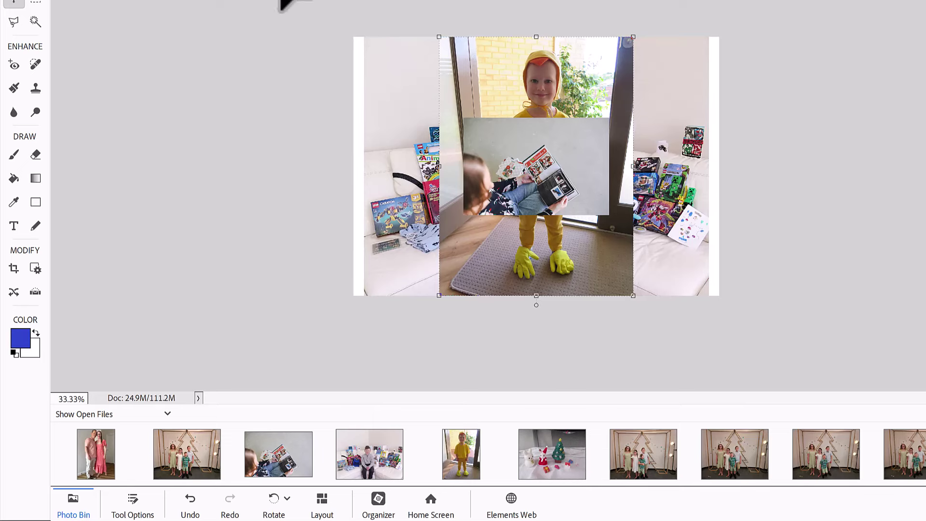
drag(414, 114, 501, 130)
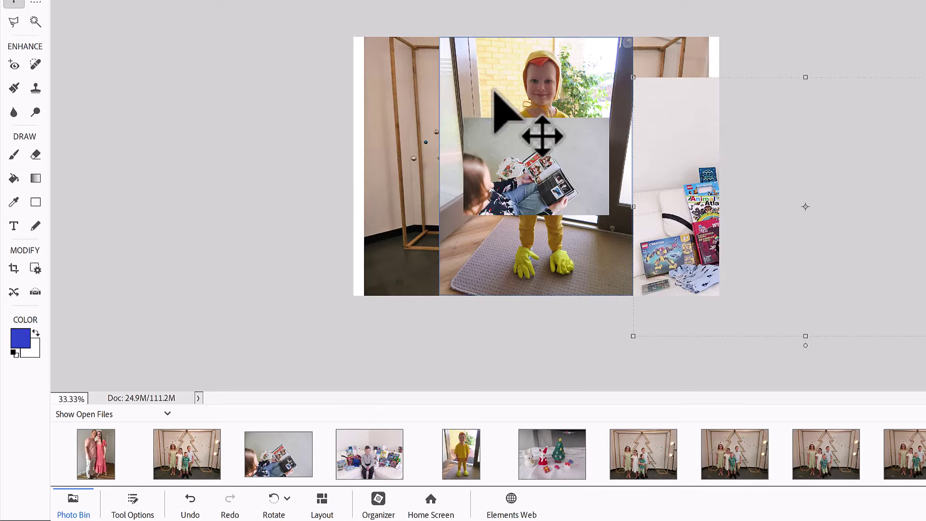
drag(494, 90, 591, 200)
drag(373, 87, 624, 87)
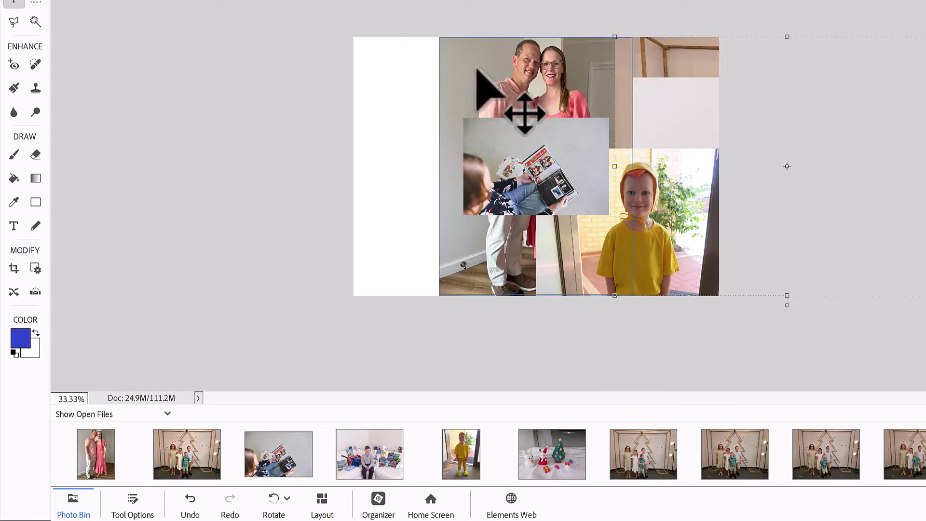
drag(477, 67, 380, 76)
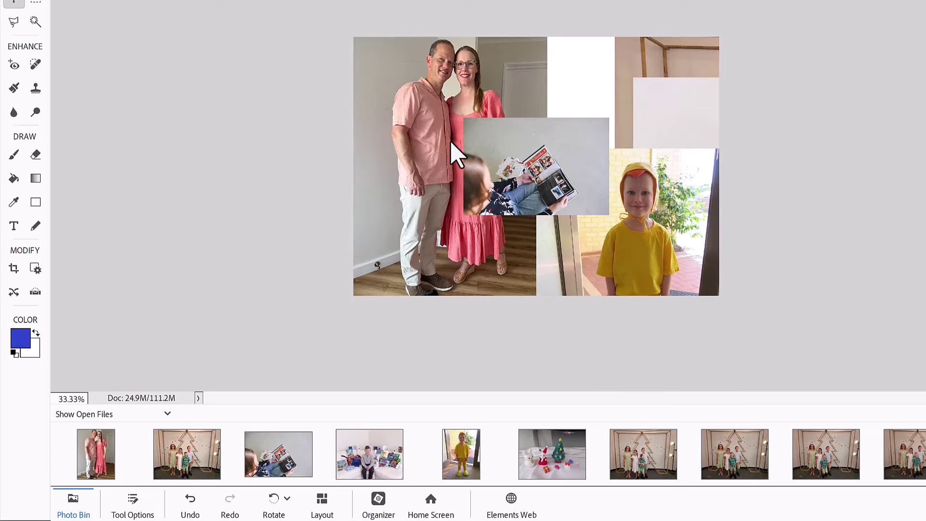
click(547, 296)
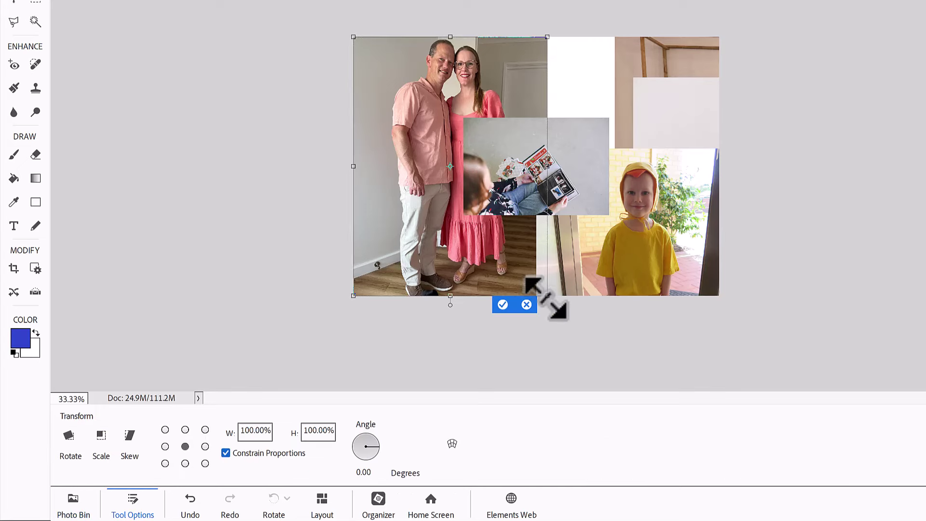
drag(546, 296, 436, 150)
key(Return)
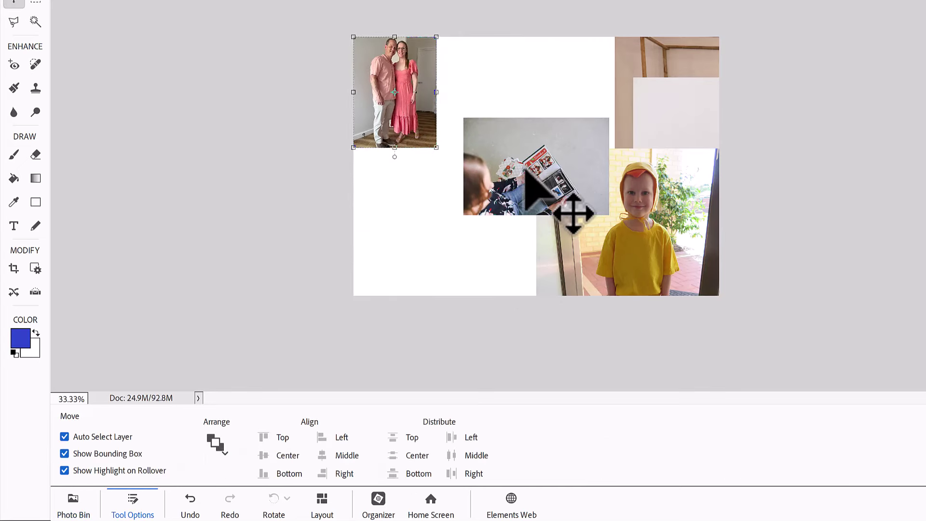
Shrink the book-reading photo to 86.27% and the child-in-yellow photo, moving both near the top left
drag(543, 183, 434, 264)
drag(498, 197, 424, 174)
key(Return)
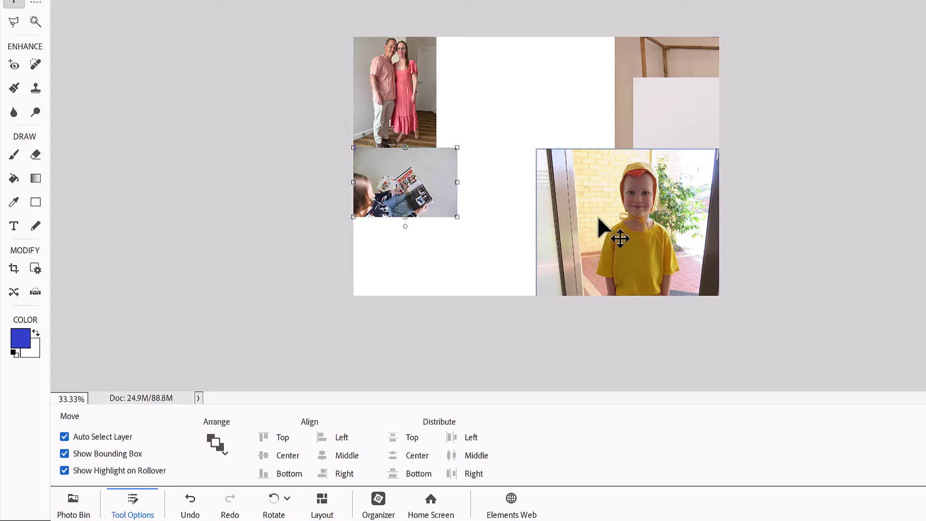
drag(599, 227, 497, 117)
drag(629, 296, 526, 145)
key(Return)
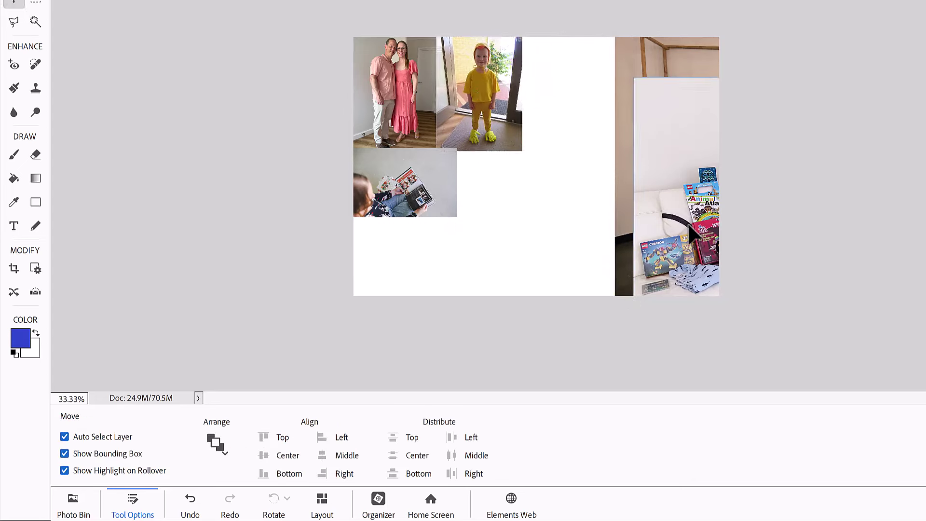
Place the boy-on-sofa photo scaled to 43.88% in the lower middle of the page
drag(646, 209, 463, 170)
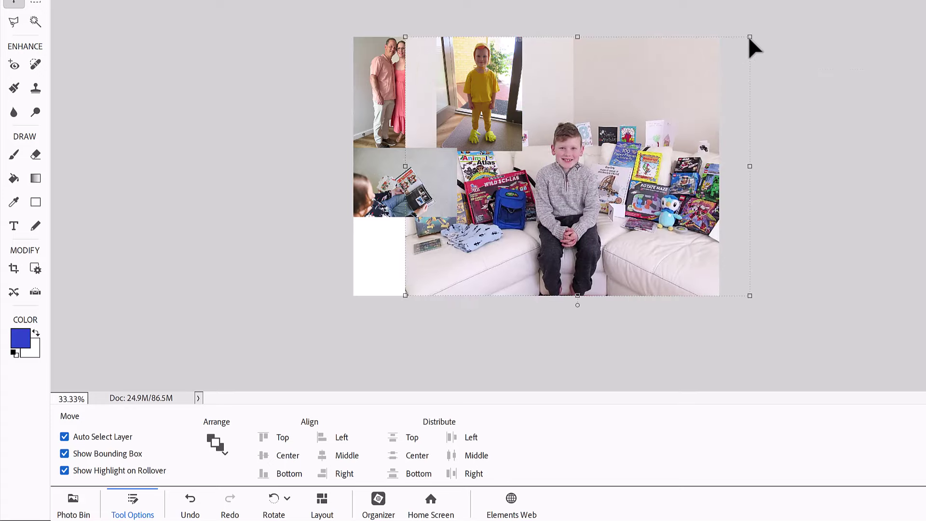
drag(749, 36, 558, 182)
drag(517, 240, 569, 208)
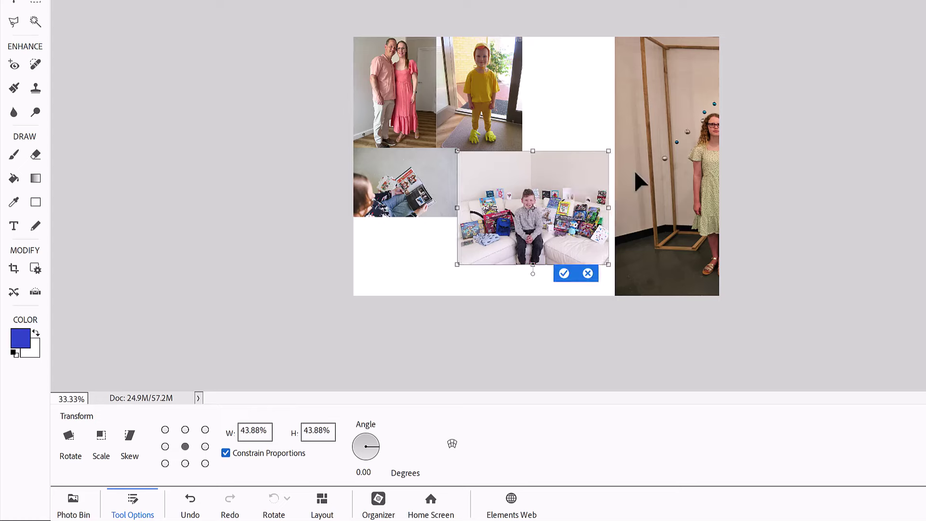
click(565, 272)
Keep the tree family photo upright, scale it to 54.28%, and set it in the top-right corner
drag(682, 182, 534, 198)
drag(800, 52, 477, 328)
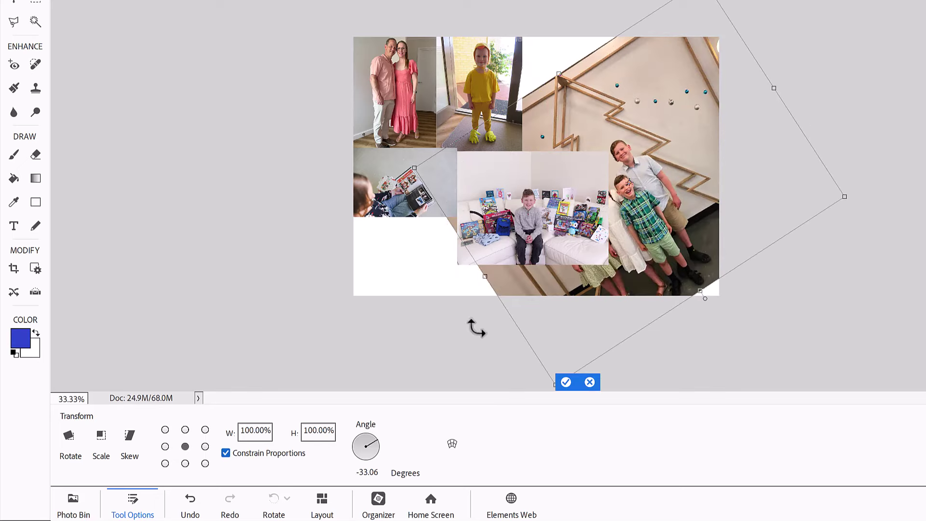
click(566, 381)
key(ctrl+z)
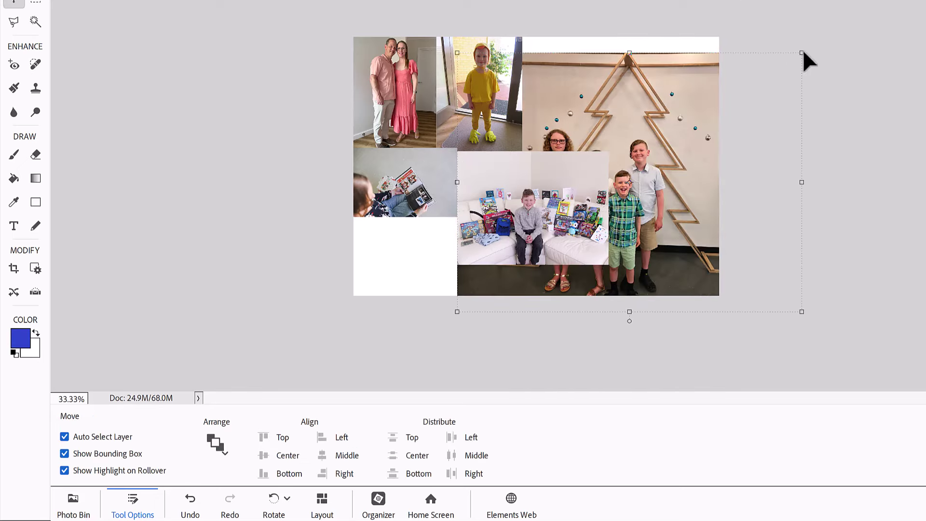
drag(802, 52, 643, 166)
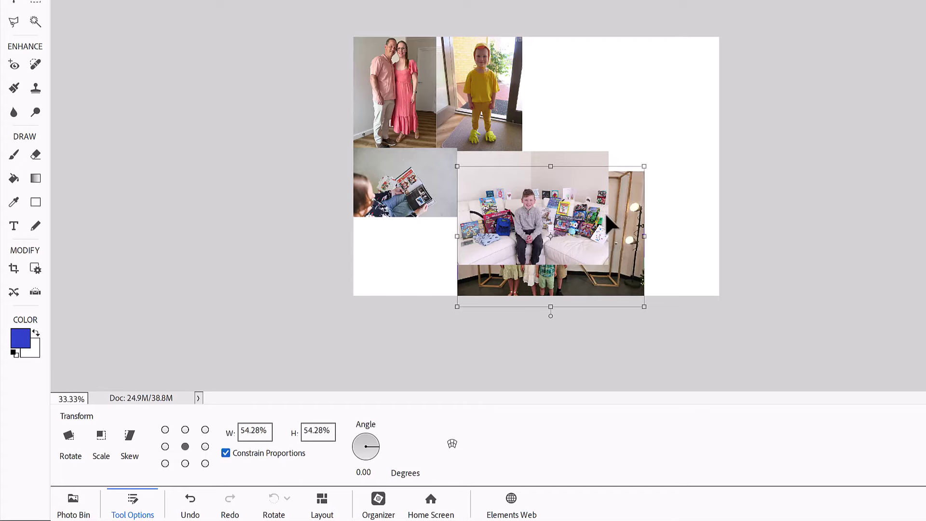
drag(604, 212, 665, 147)
key(Return)
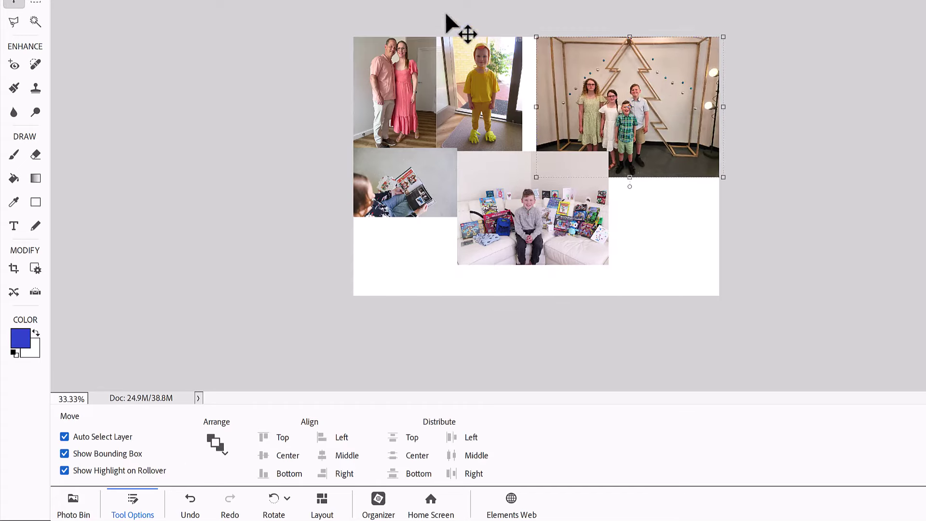
drag(458, 38, 502, 87)
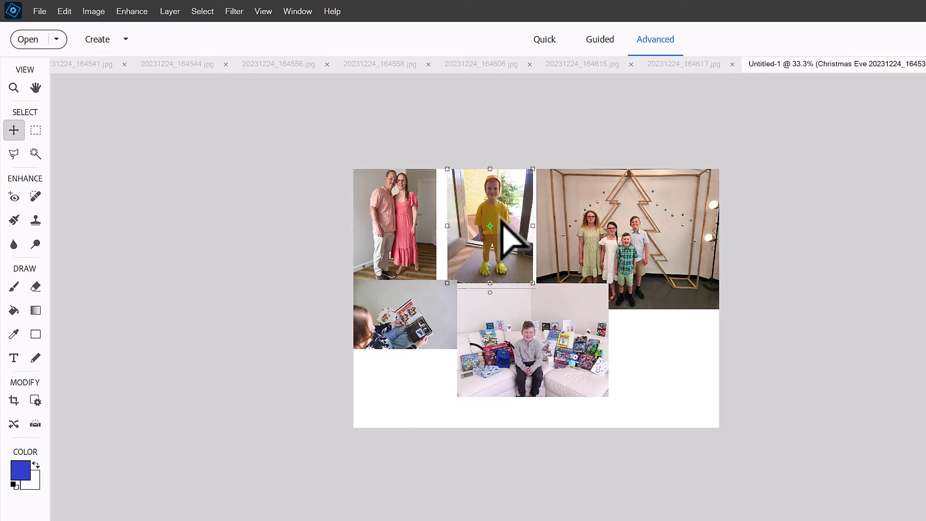
Show rulers and add a vertical guide at position 6in
click(264, 11)
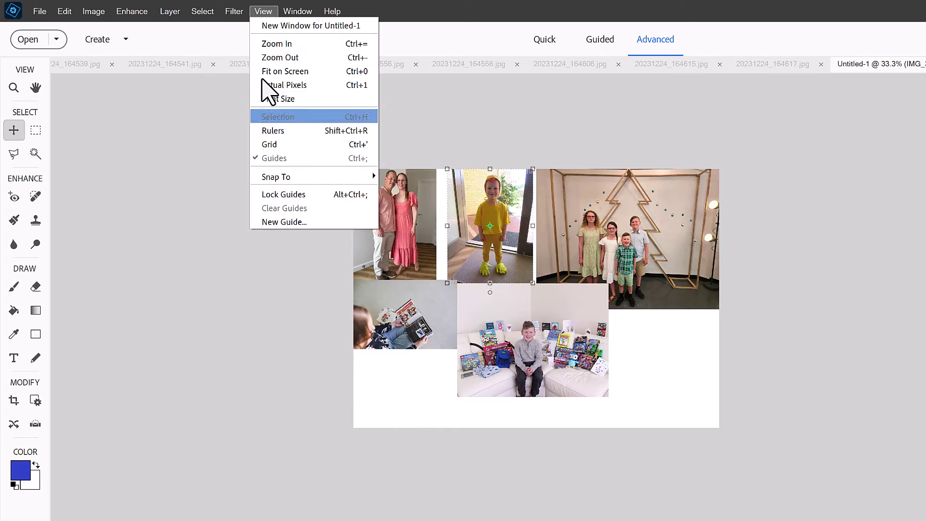
click(280, 130)
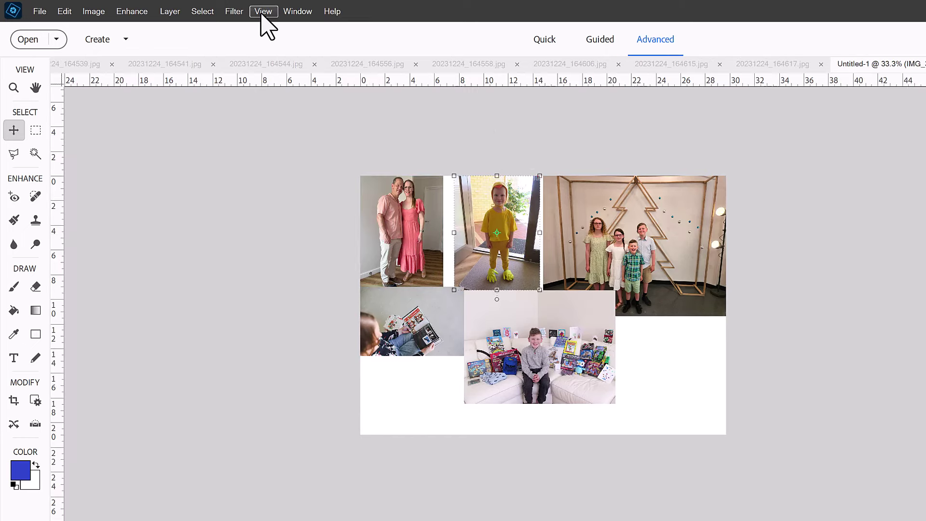
click(263, 11)
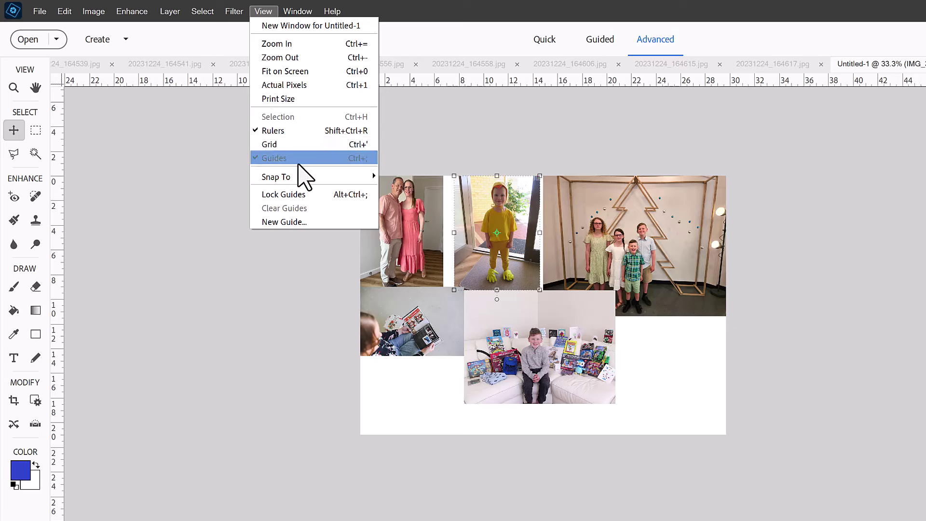
click(314, 221)
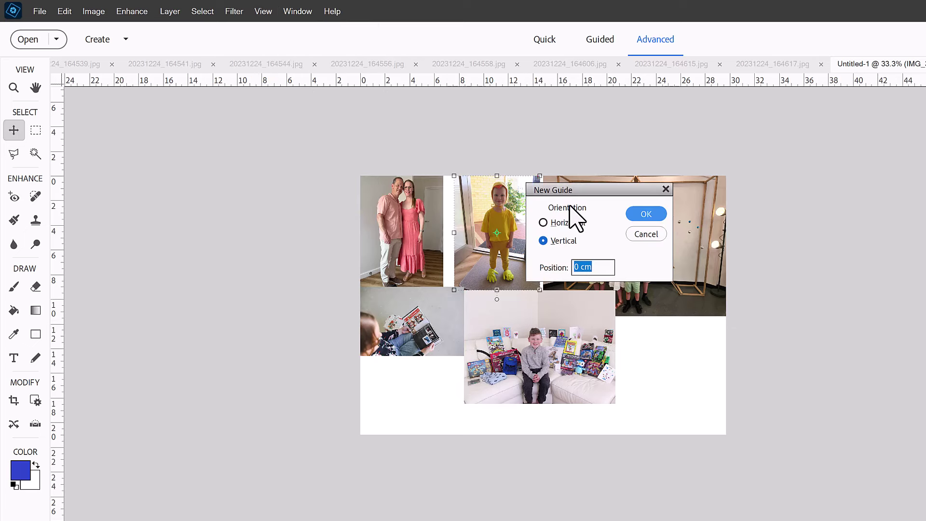
text(6in)
Commit the 6 in vertical guide and add a horizontal guide at 4 in
key(Return)
click(211, 12)
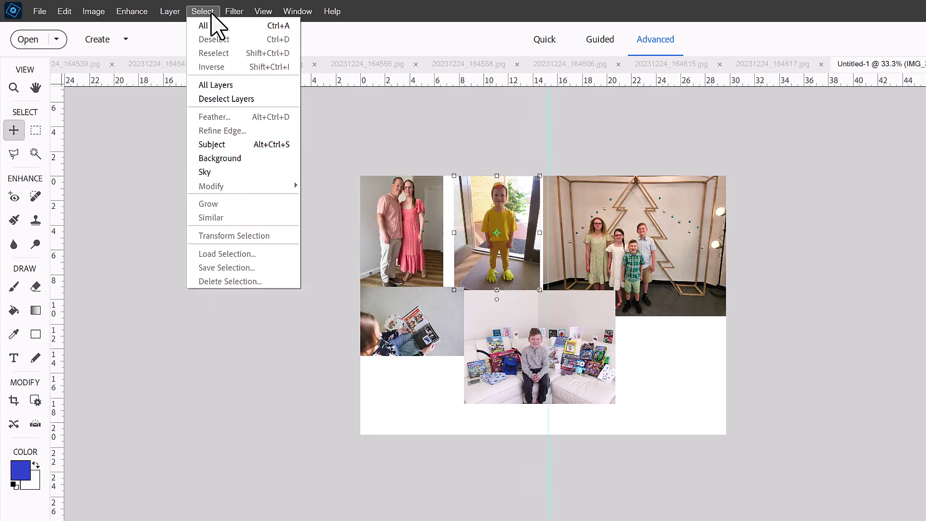
mouse_move(263, 11)
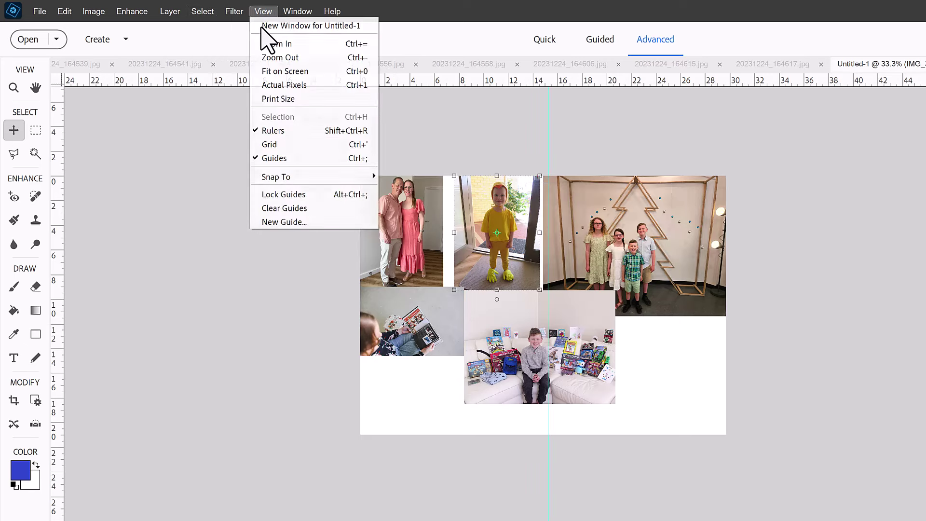
click(269, 221)
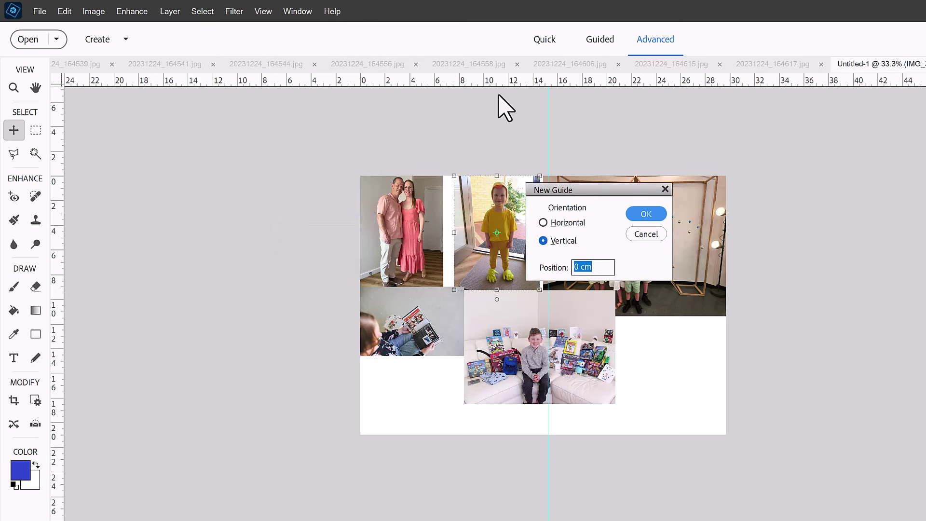
click(577, 215)
key(Return)
click(263, 12)
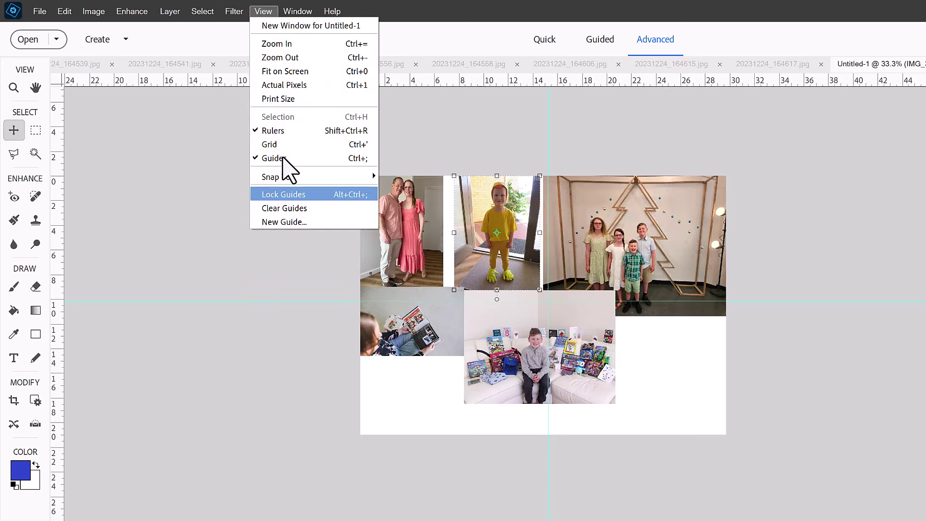
click(284, 222)
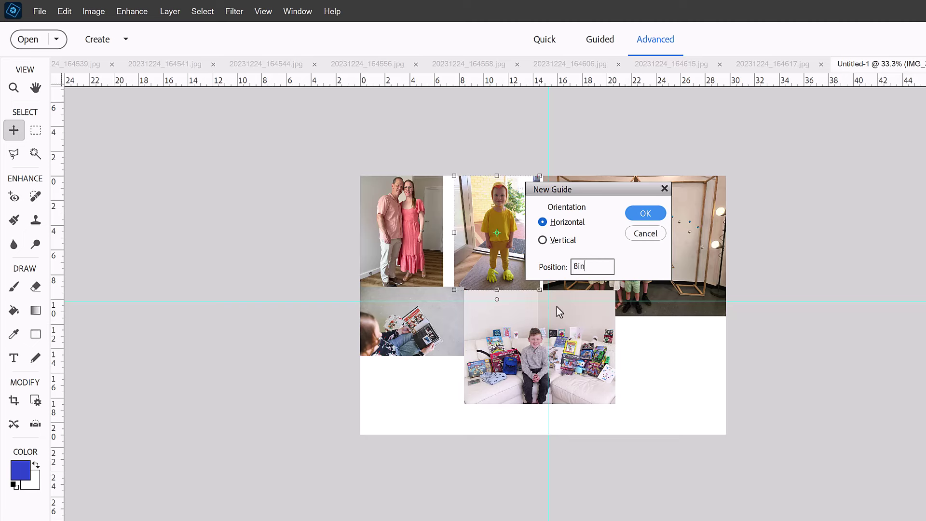
Add the 8 in horizontal guide and fit the boy photo into the bottom-left cell
key(Return)
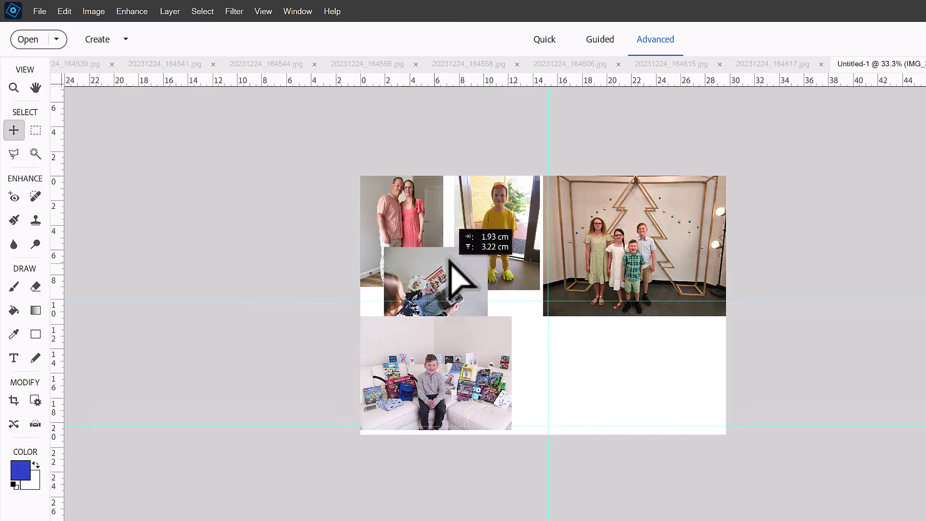
drag(458, 269, 518, 235)
drag(496, 362, 513, 352)
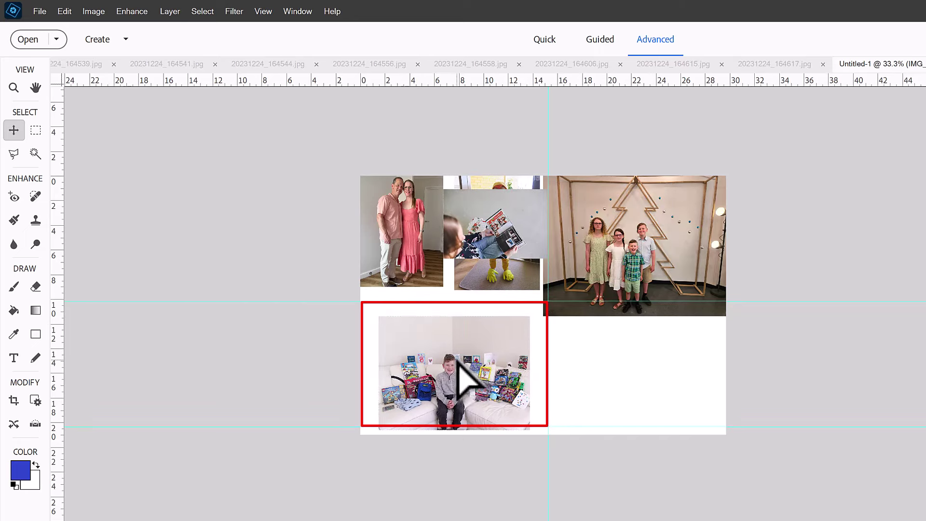
drag(465, 371, 447, 356)
drag(512, 414, 548, 434)
drag(422, 394, 424, 396)
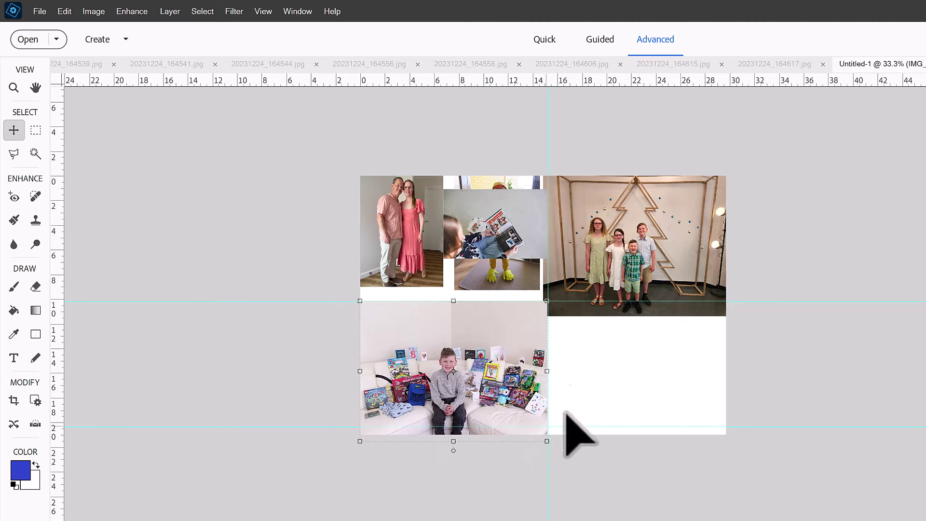
drag(547, 441, 552, 441)
Move and enlarge the tree family photo to fill the bottom-right cell
click(610, 270)
drag(599, 251, 605, 357)
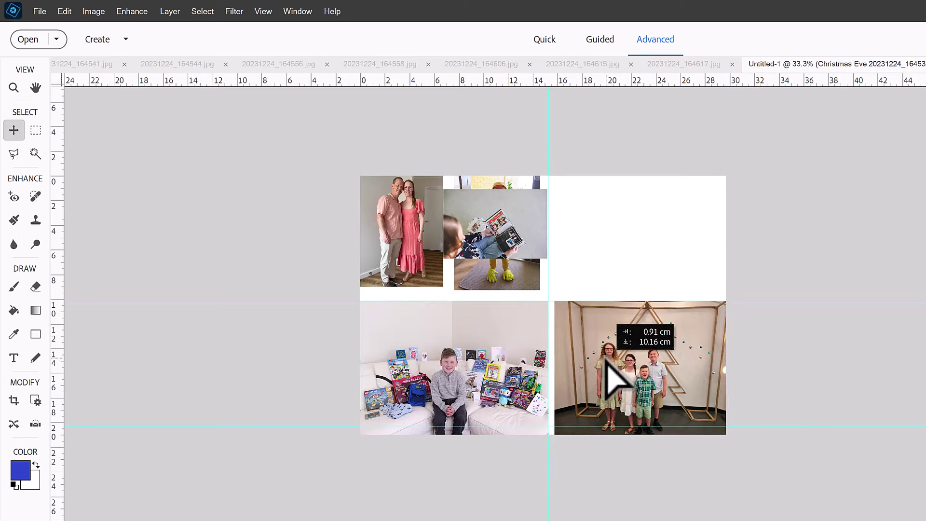
drag(609, 368, 612, 382)
mouse_move(726, 434)
mouse_down()
mouse_move(734, 441)
mouse_move(712, 421)
mouse_move(725, 429)
mouse_up()
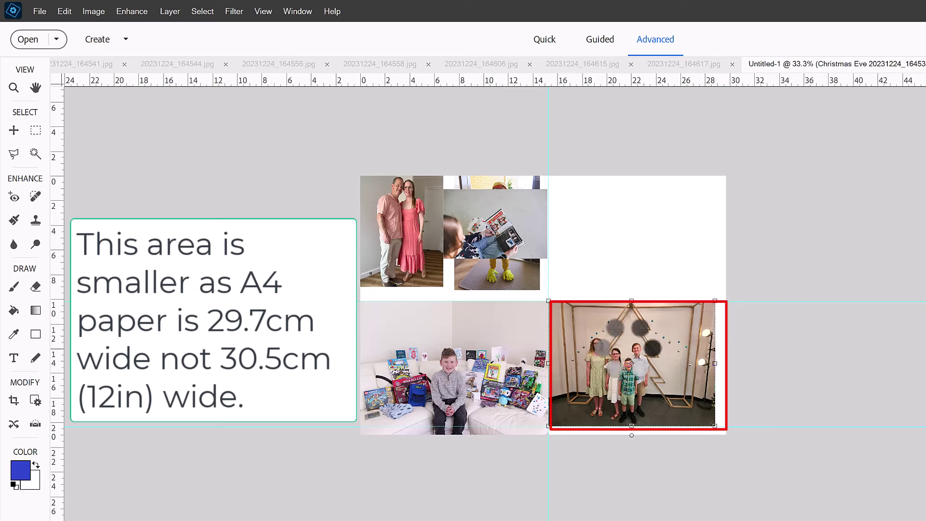
Rotate the child-in-yellow photo to exactly -90° in the top-right quadrant
key(v)
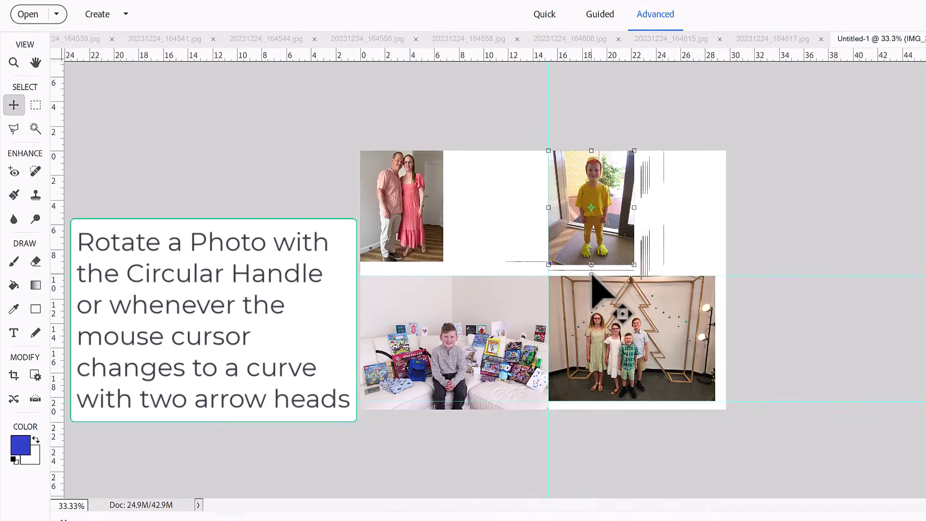
drag(591, 274, 709, 210)
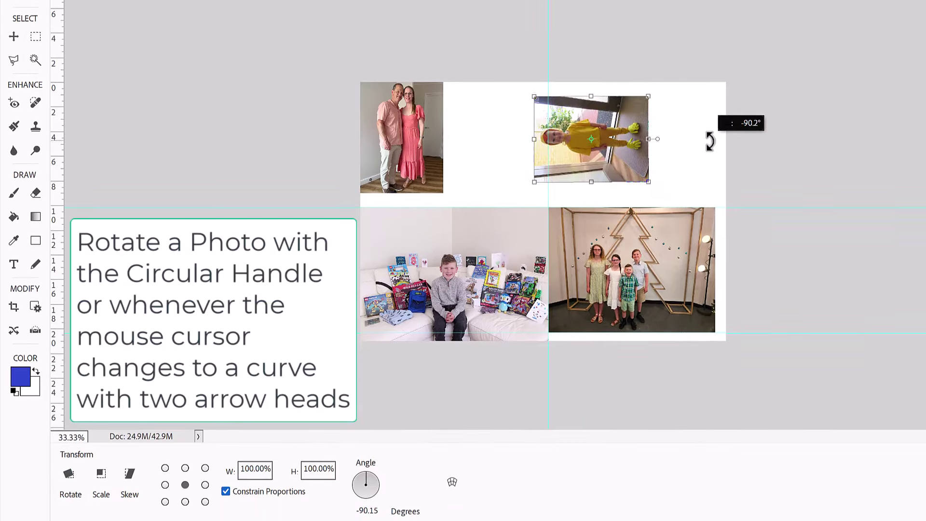
drag(709, 141, 709, 142)
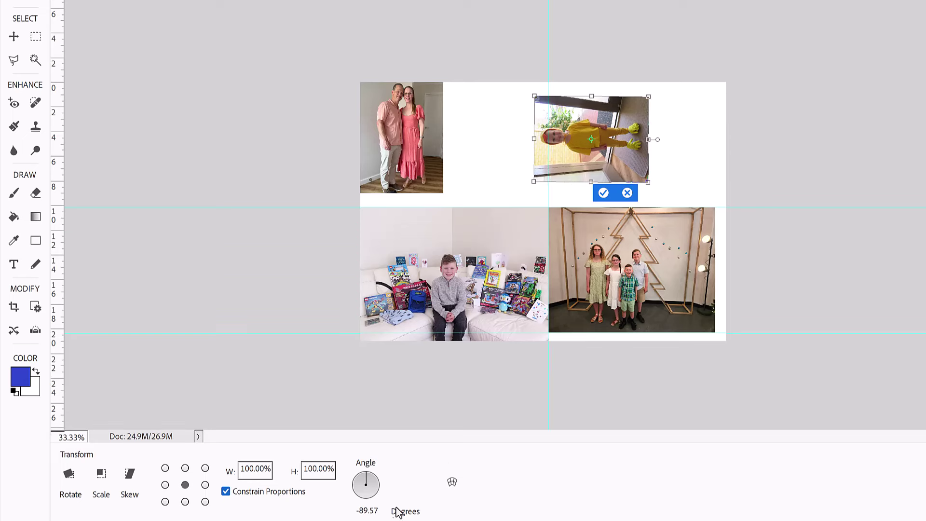
click(370, 511)
text(-9)
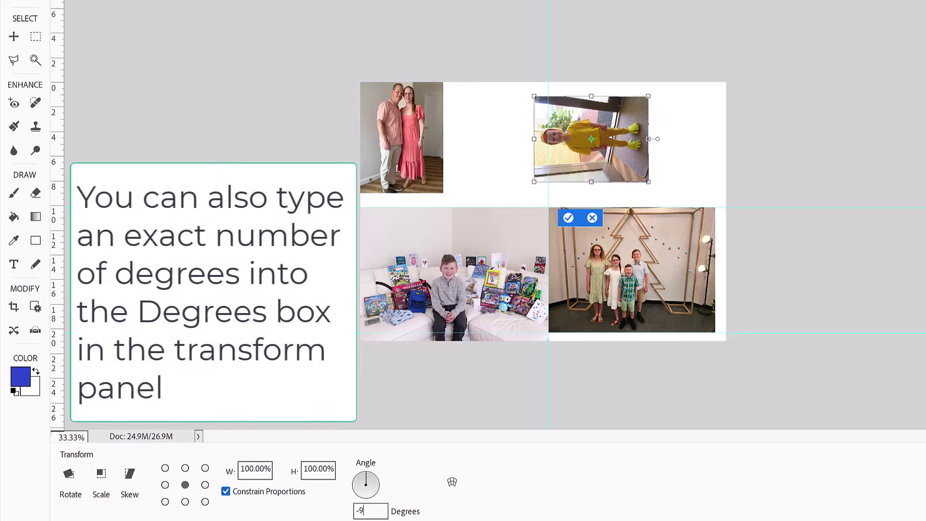
text(0)
key(Return)
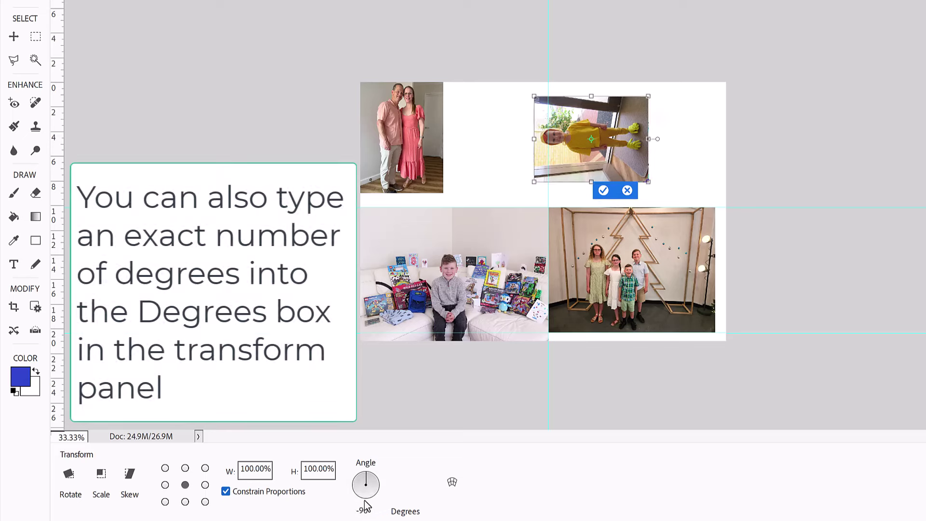
key(Return)
Move the couple photo into the top-left cell and enter a 90° angle
drag(568, 144, 608, 154)
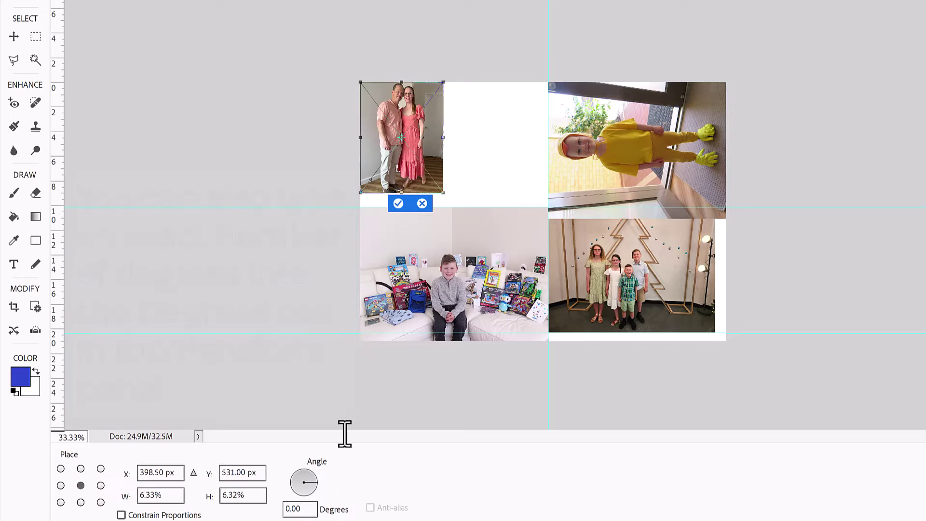
text(90)
key(Return)
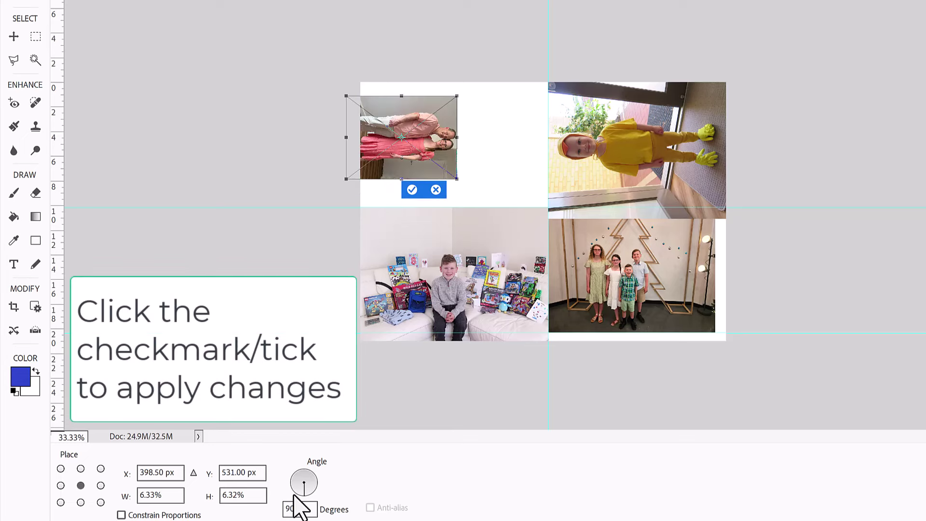
Apply the couple photo's 90° rotation and enlarge it to fill the top-left cell
click(412, 189)
drag(428, 150, 513, 137)
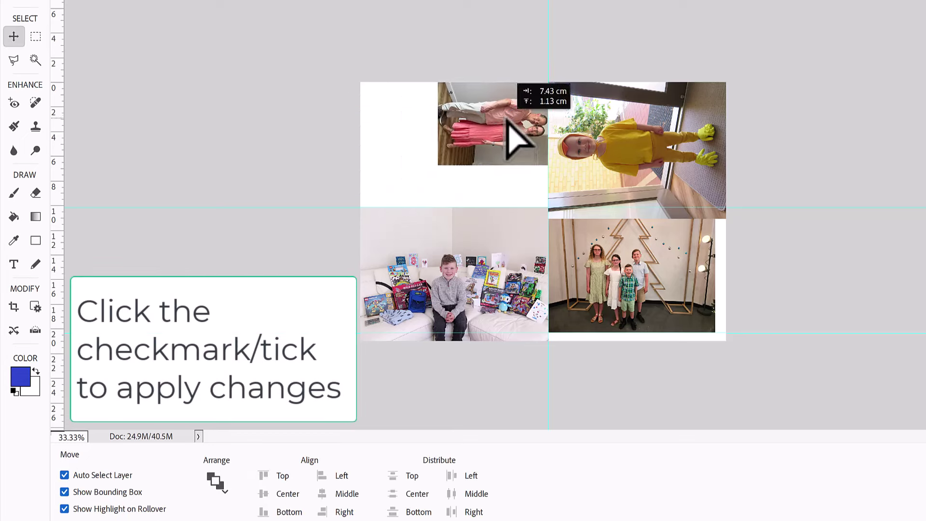
drag(436, 165, 354, 220)
key(Return)
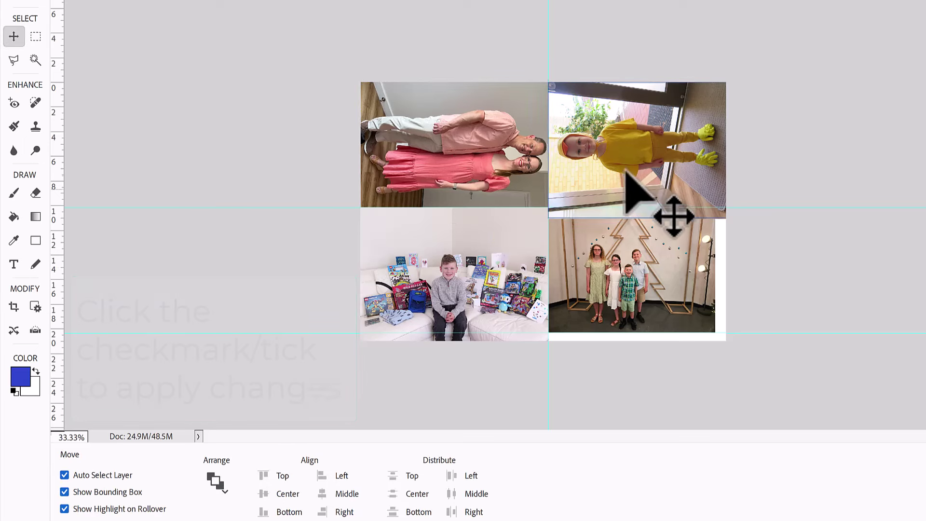
Move the Christmas Eve family photo's layer to the top of the stack
click(626, 207)
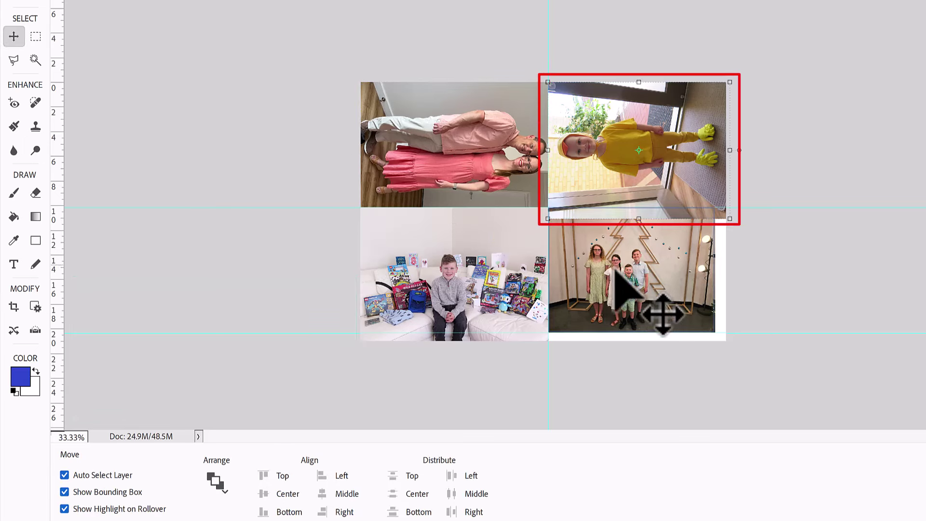
click(625, 286)
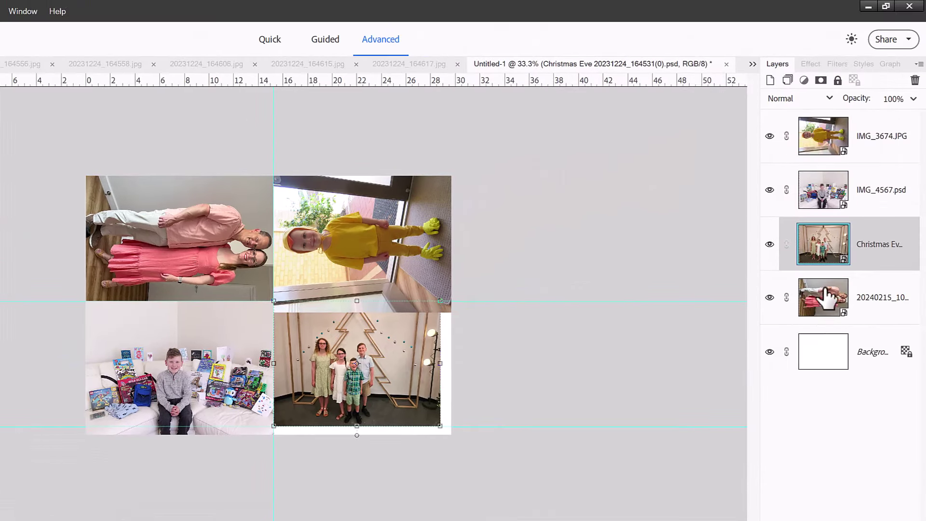
drag(832, 263, 839, 127)
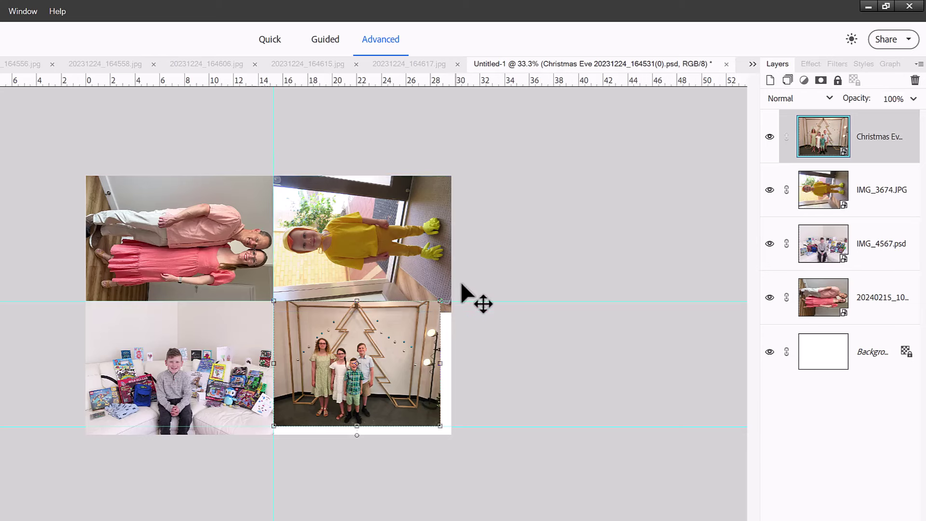
drag(265, 291, 161, 285)
drag(283, 365, 310, 376)
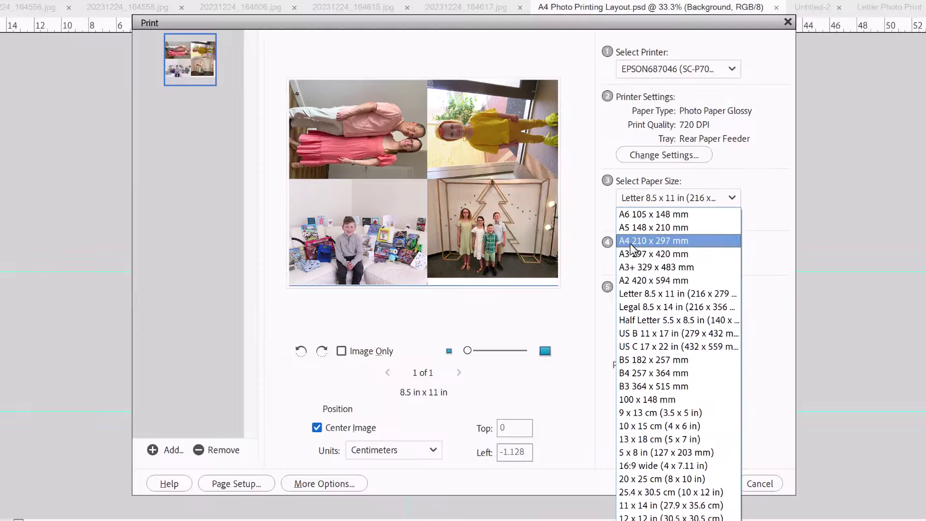
Choose A4 210 x 297 mm as the print paper size
click(632, 241)
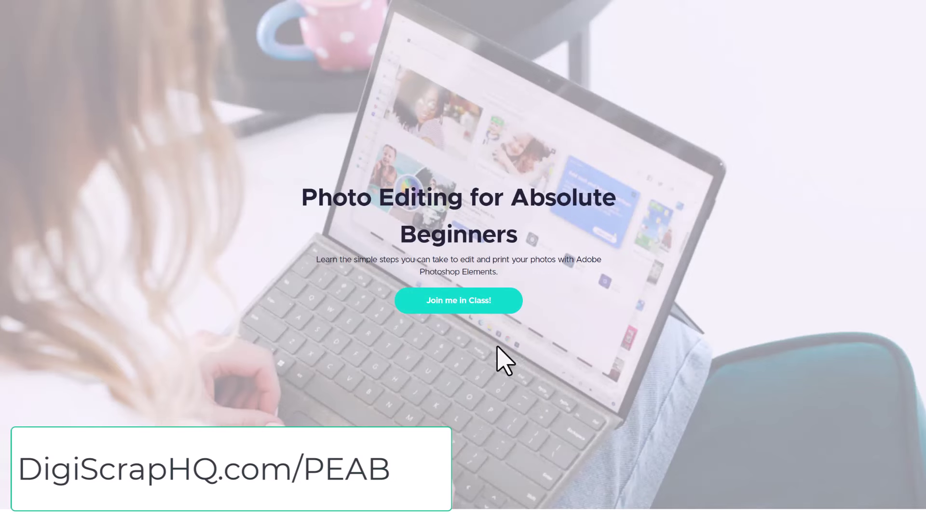
Scroll the PEAB course page past the lesson list to the $49 pricing option and coupon code
scroll(511, 369, down, 3)
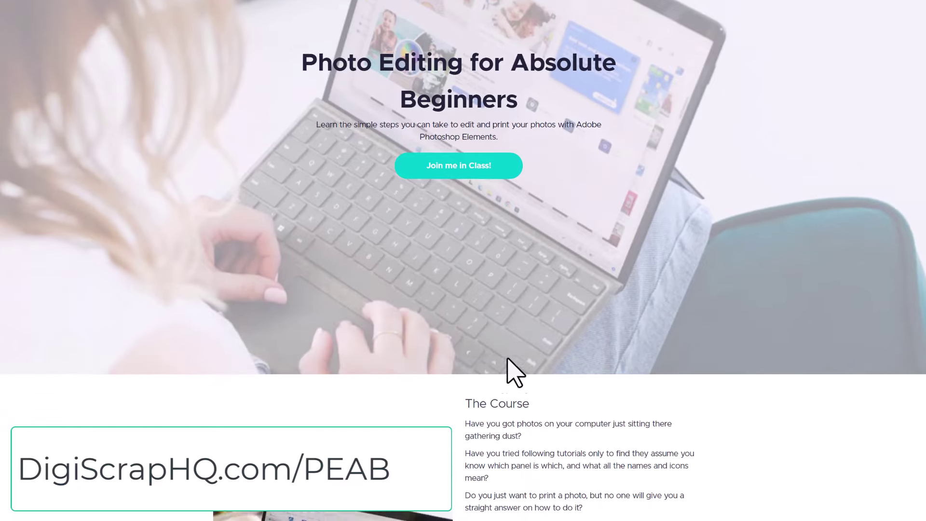
scroll(511, 371, down, 10)
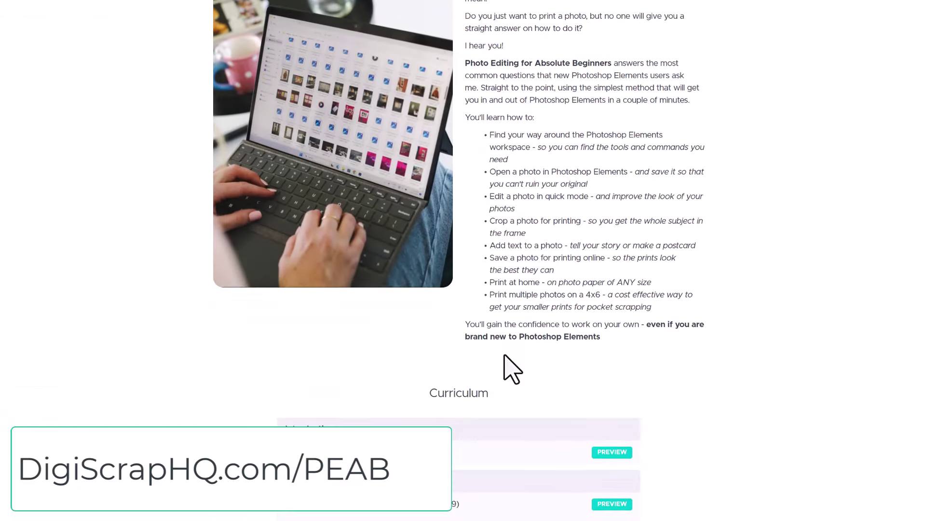
scroll(511, 371, down, 2)
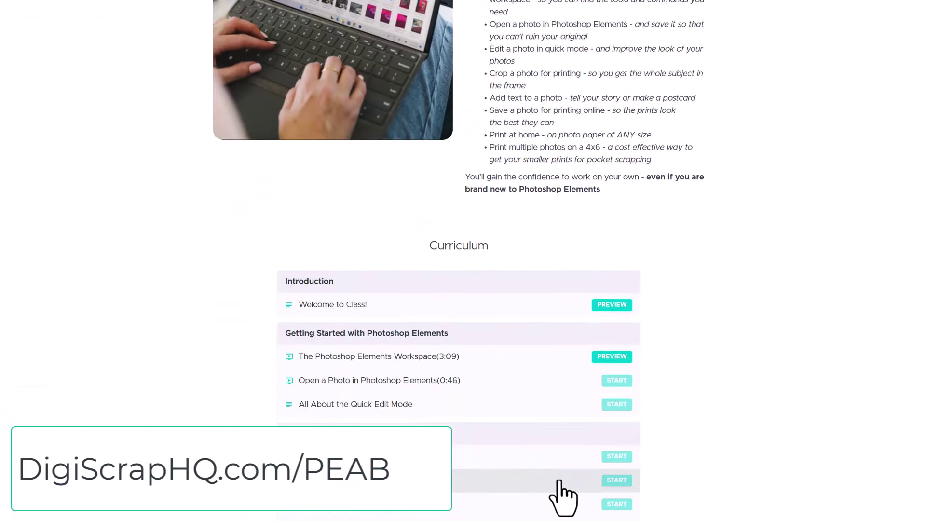
scroll(559, 480, down, 2)
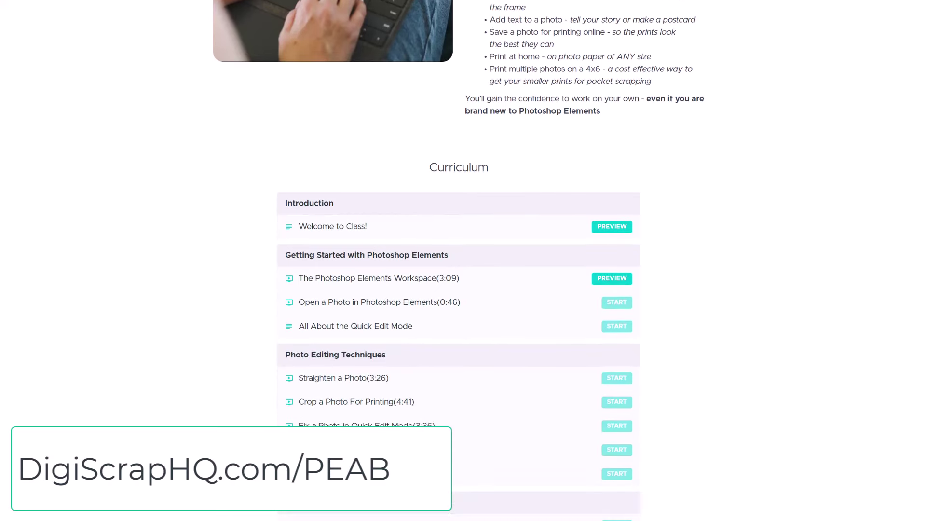
scroll(772, 453, down, 3)
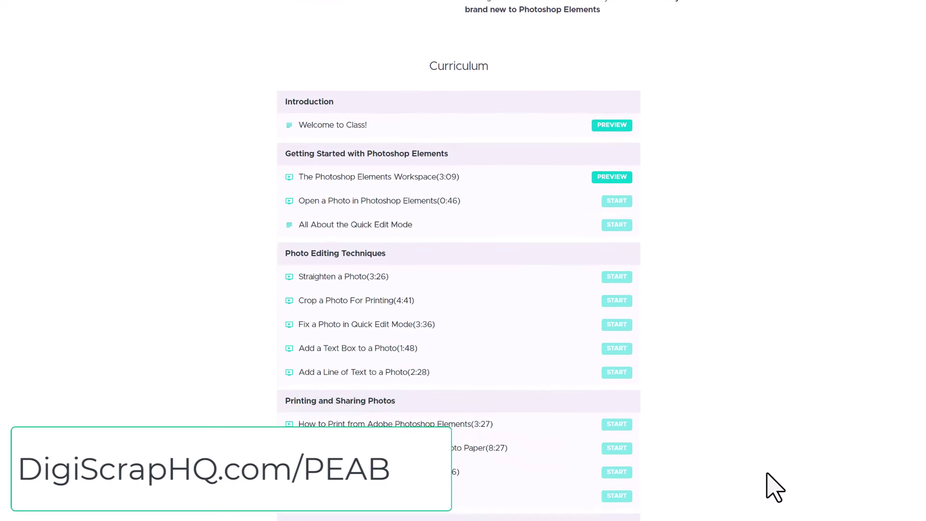
scroll(774, 488, down, 2)
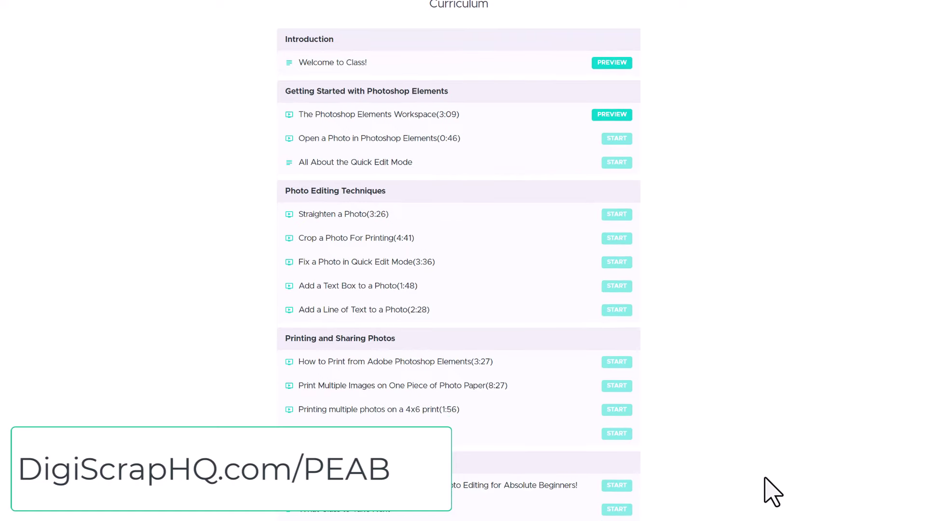
scroll(770, 499, down, 5)
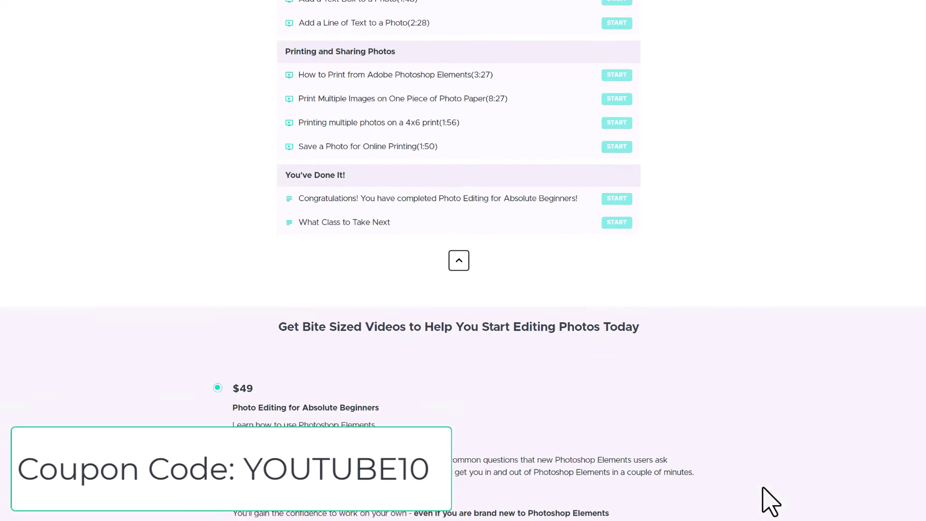
scroll(770, 502, down, 5)
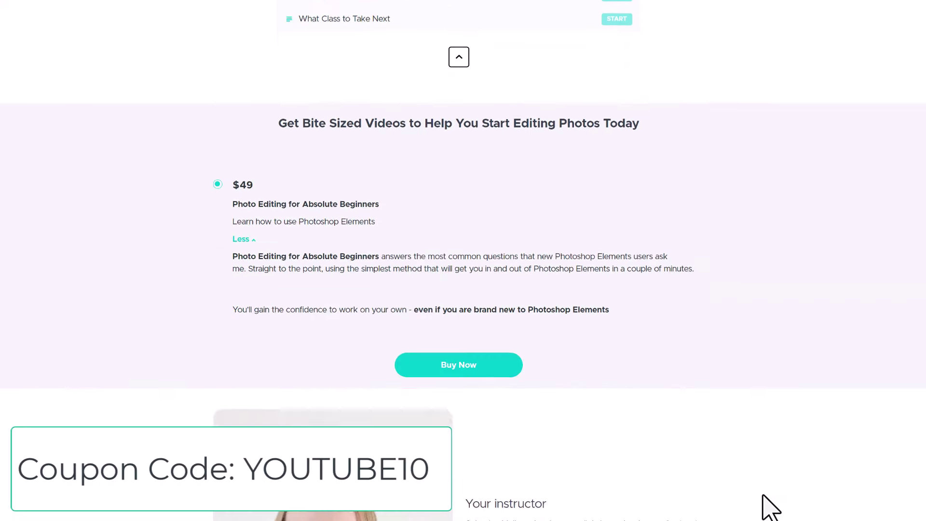
scroll(770, 506, down, 6)
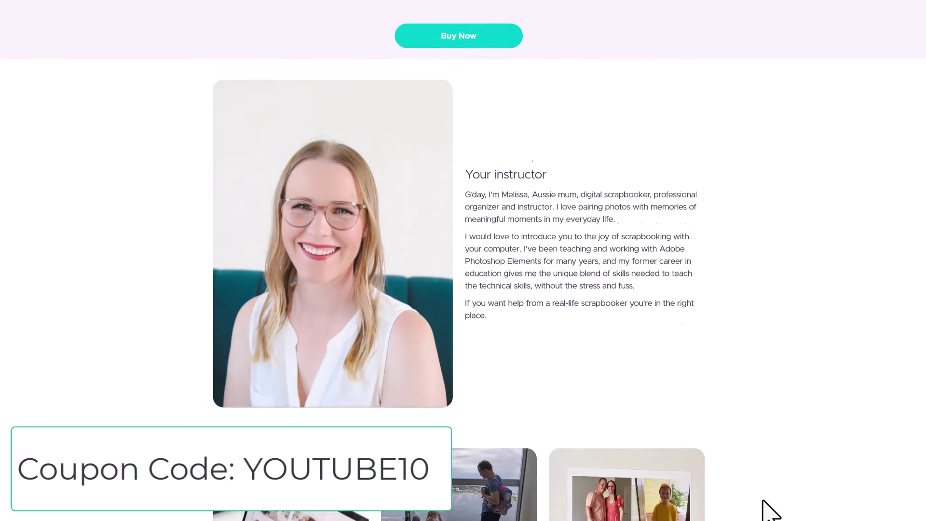
scroll(766, 515, down, 3)
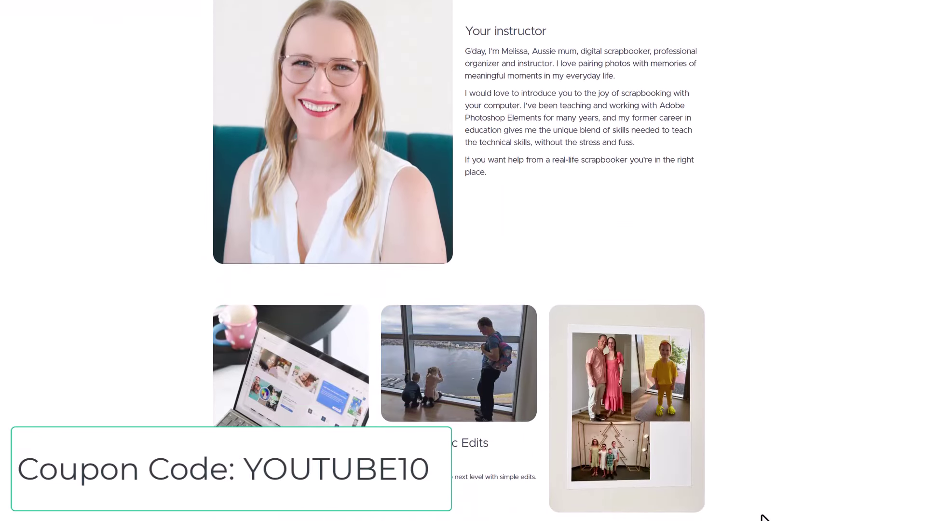
scroll(762, 517, down, 1)
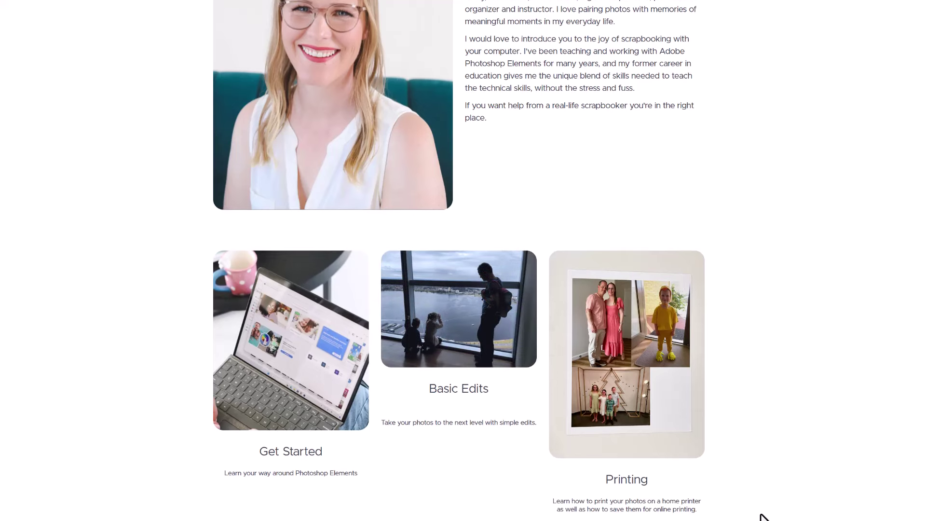
scroll(763, 517, up, 1)
scroll(762, 517, down, 1)
scroll(763, 517, down, 7)
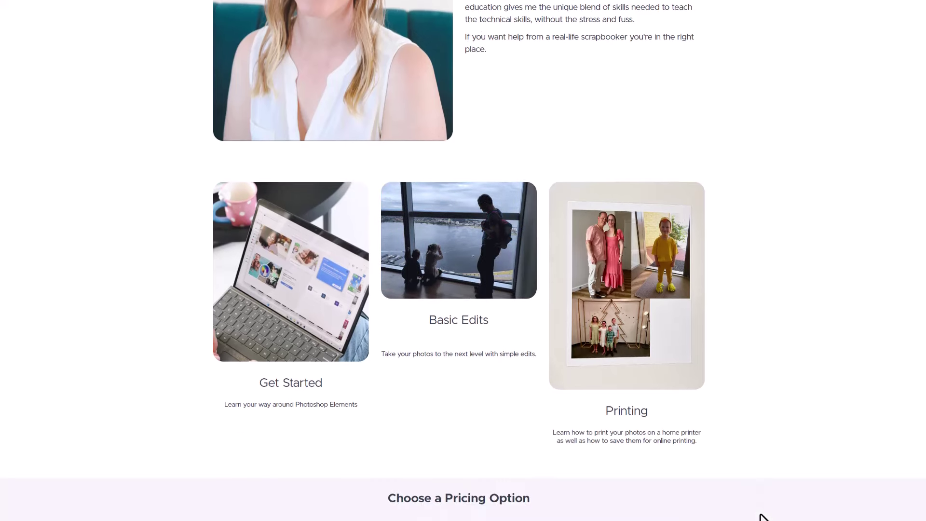
scroll(762, 517, down, 2)
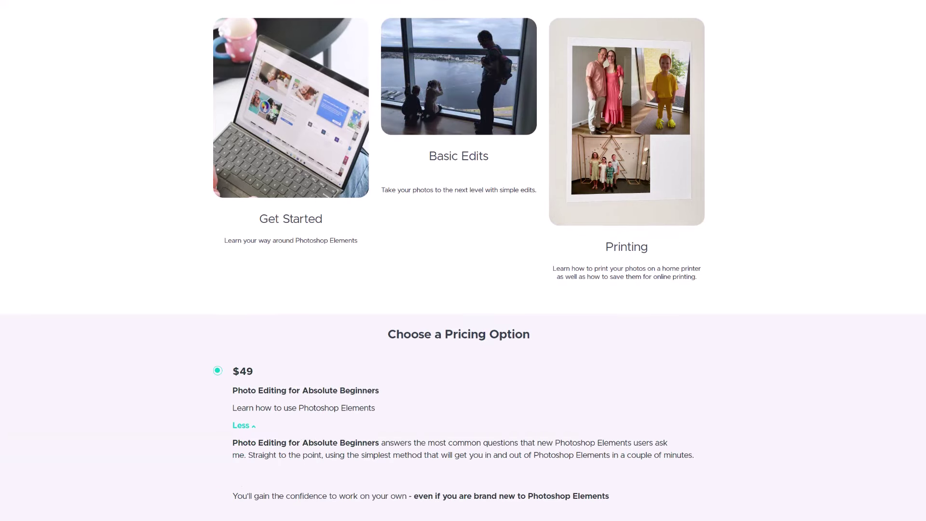